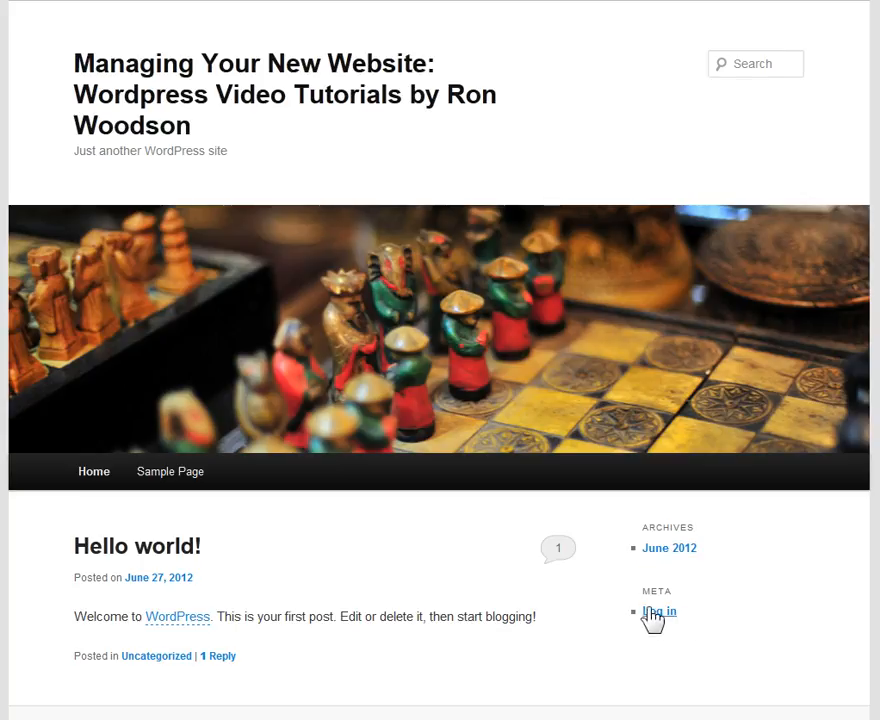
# Log in to the site's admin area, entering the account password for the prefilled username
pyautogui.click(655, 612)
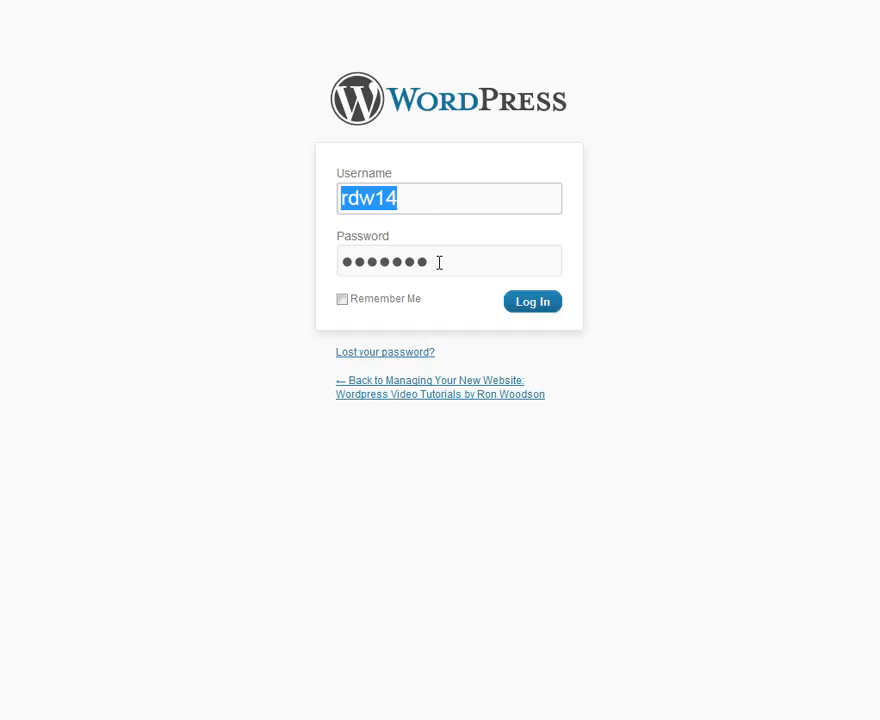
pyautogui.moveTo(438, 262); pyautogui.dragTo(240, 260)
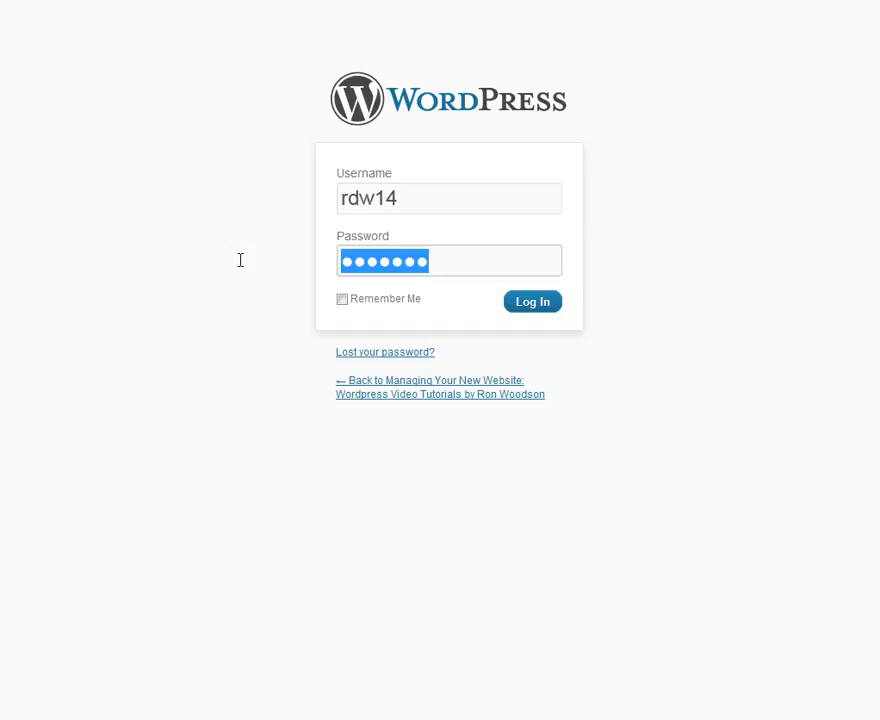
pyautogui.write('******')
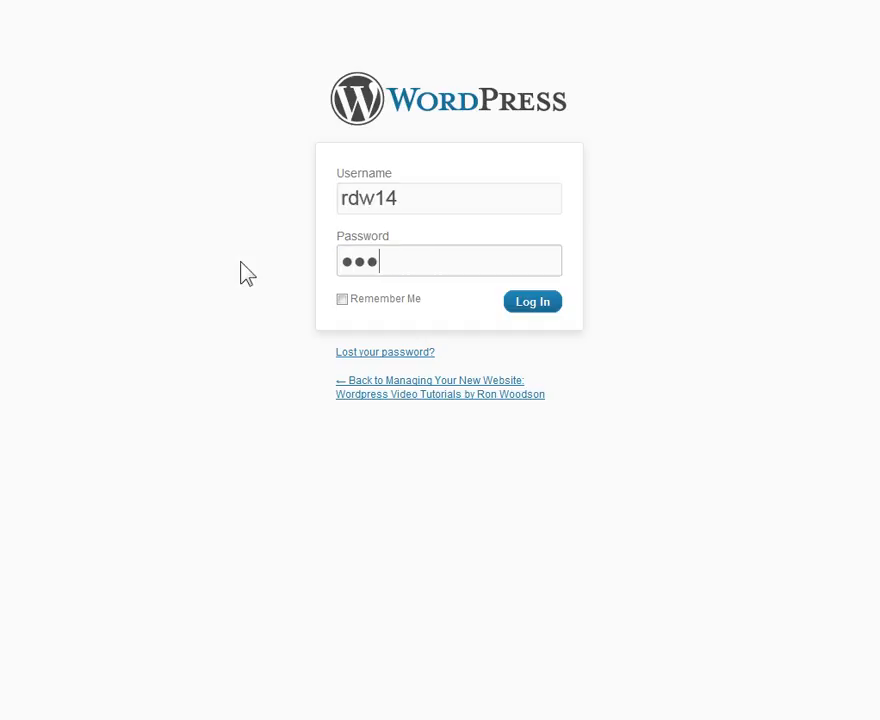
pyautogui.write('*')
pyautogui.click(540, 304)
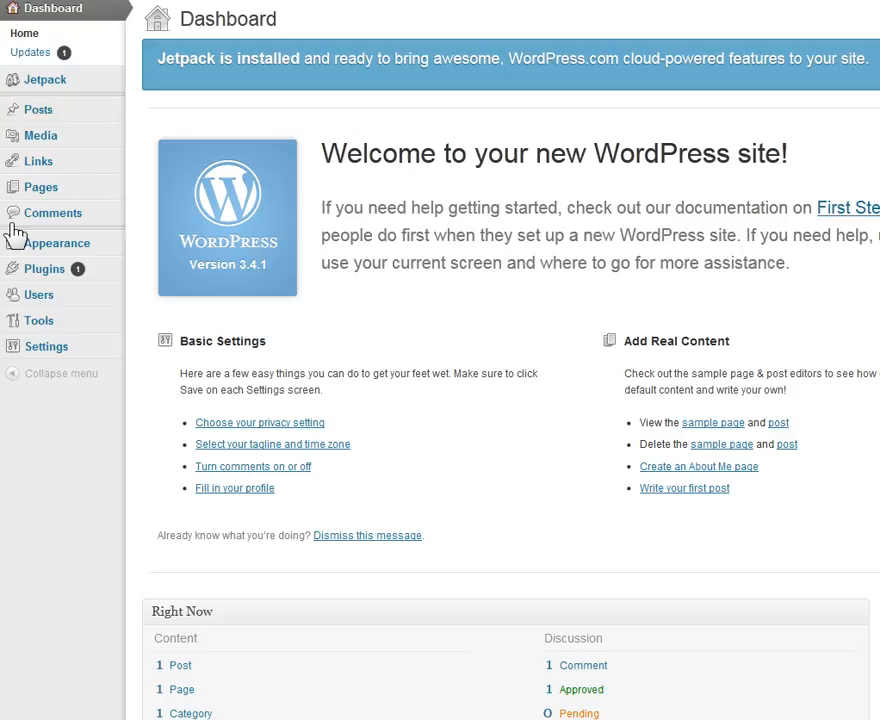
# Open the list of all pages from the dashboard
pyautogui.moveTo(42, 172)
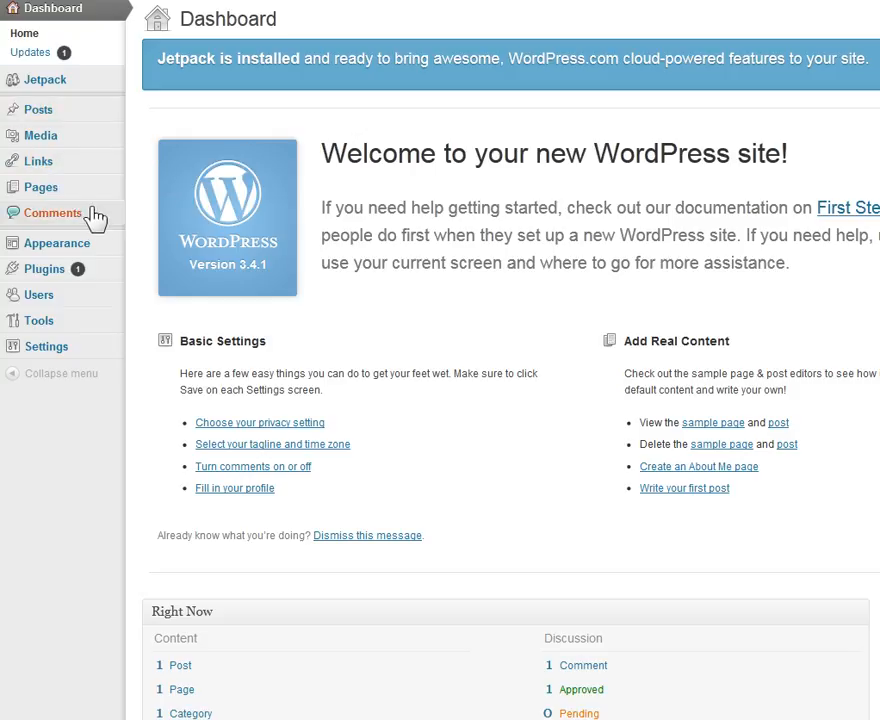
pyautogui.moveTo(74, 148)
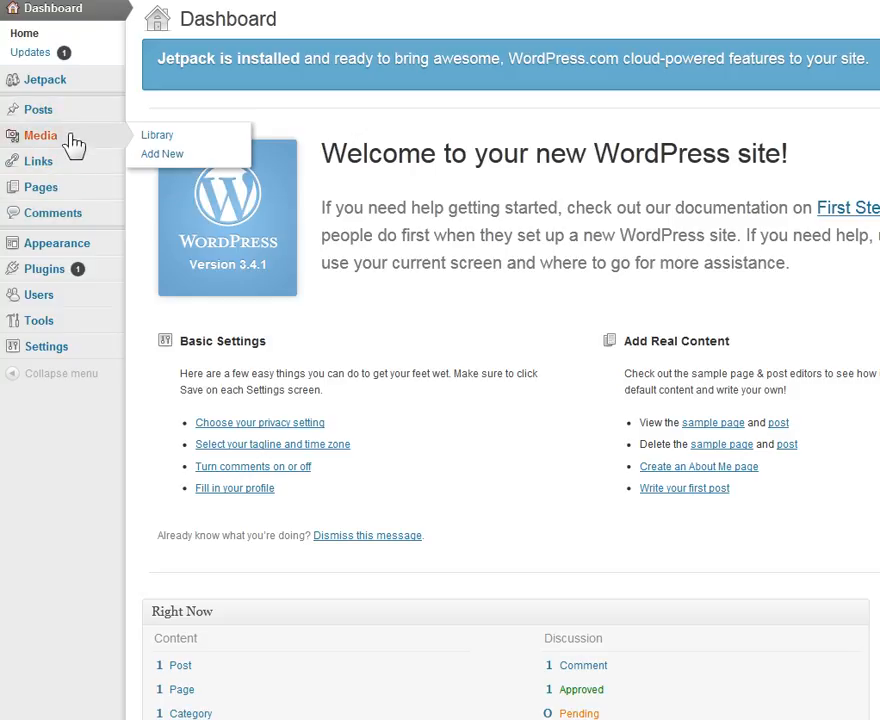
pyautogui.moveTo(93, 122)
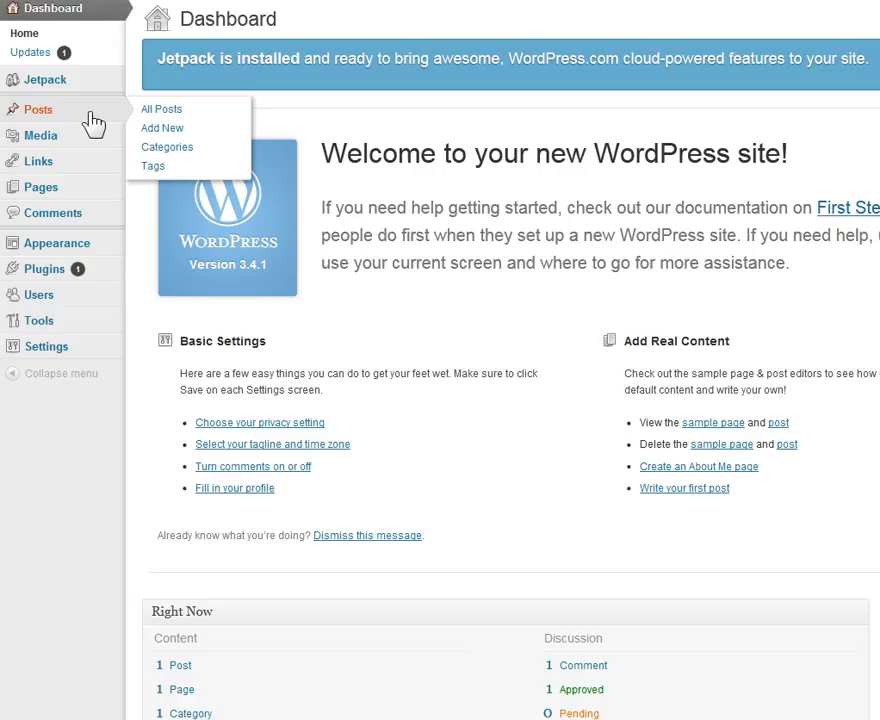
pyautogui.moveTo(51, 195)
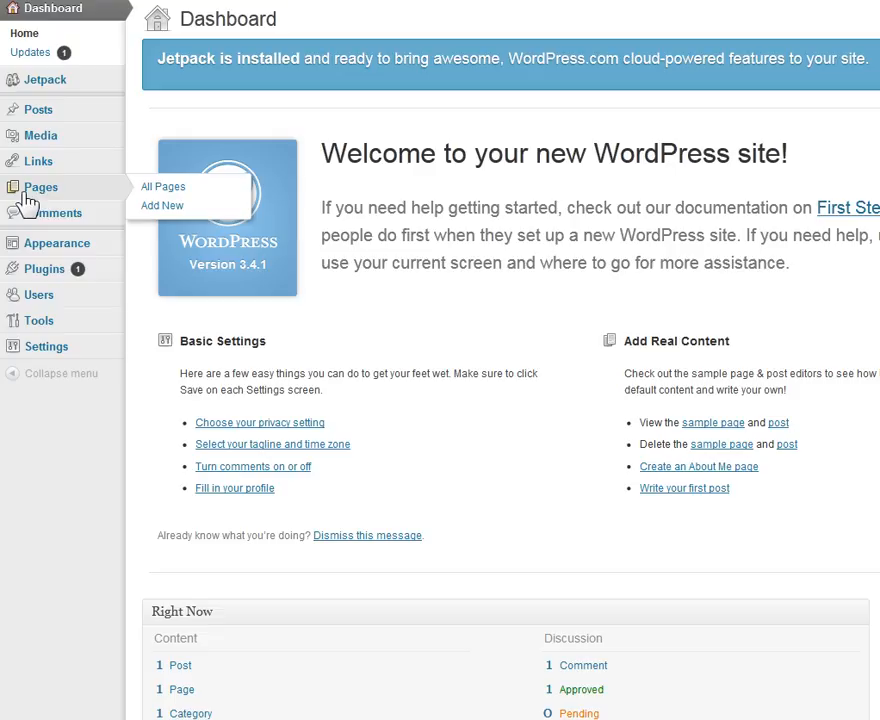
pyautogui.click(178, 193)
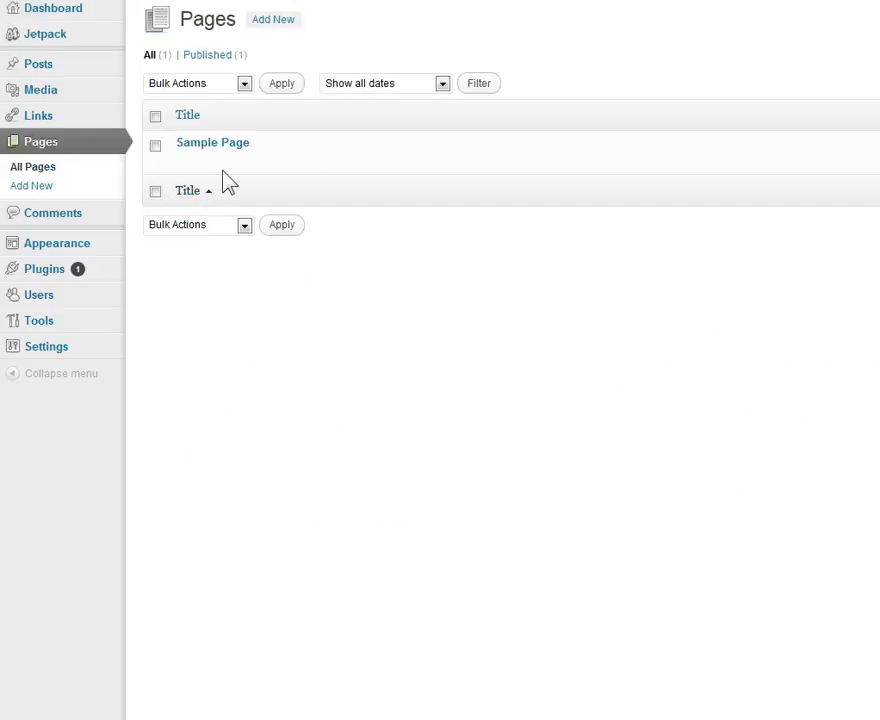
# Open Sample Page for quick editing in the page list
pyautogui.moveTo(216, 147)
pyautogui.click(231, 171)
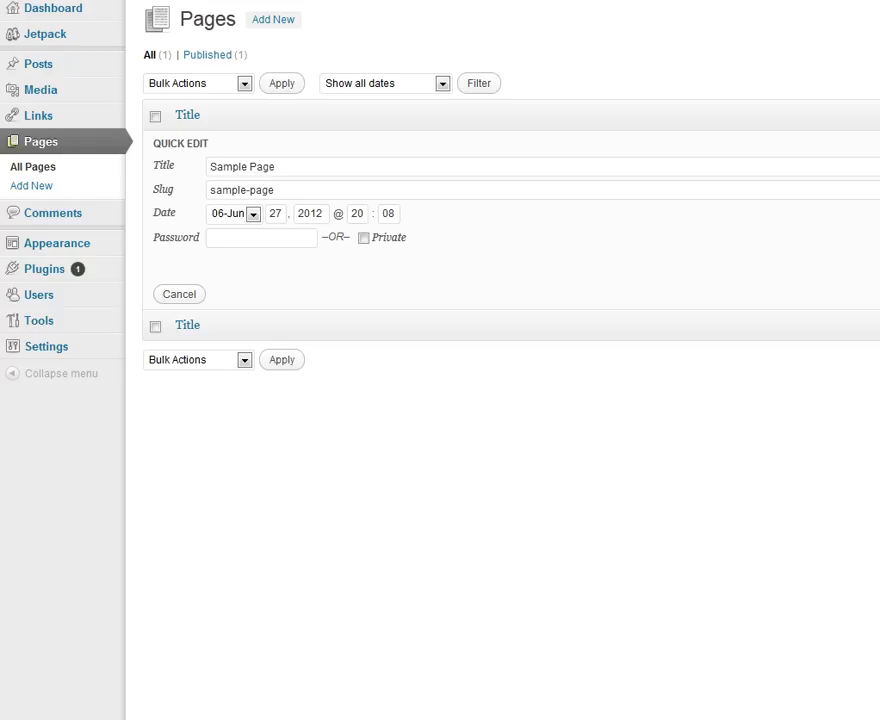
pyautogui.moveTo(688, 2); pyautogui.dragTo(729, 25)
pyautogui.click(634, 41)
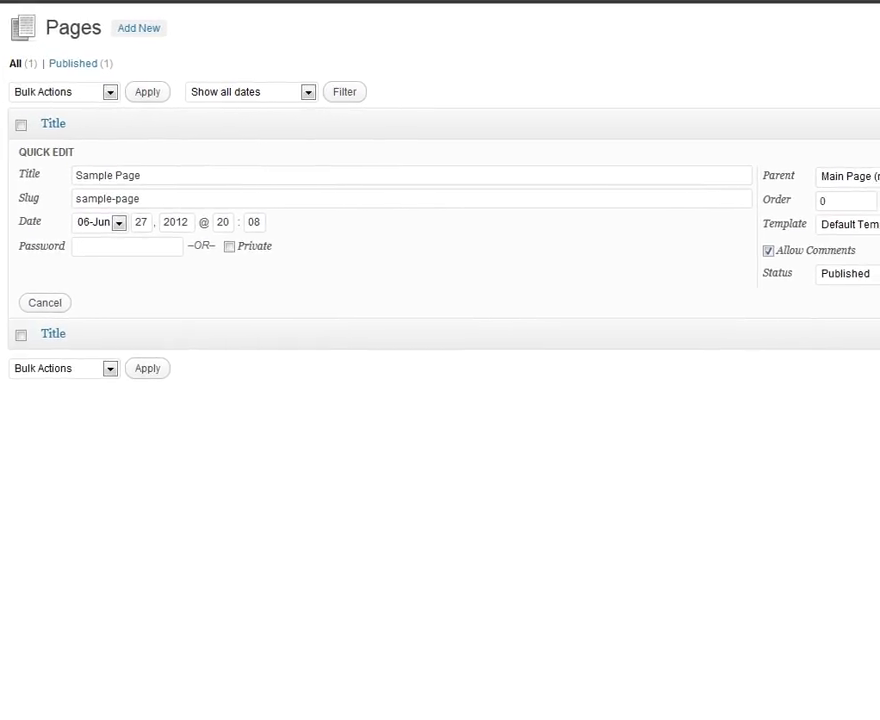
pyautogui.click(107, 92)
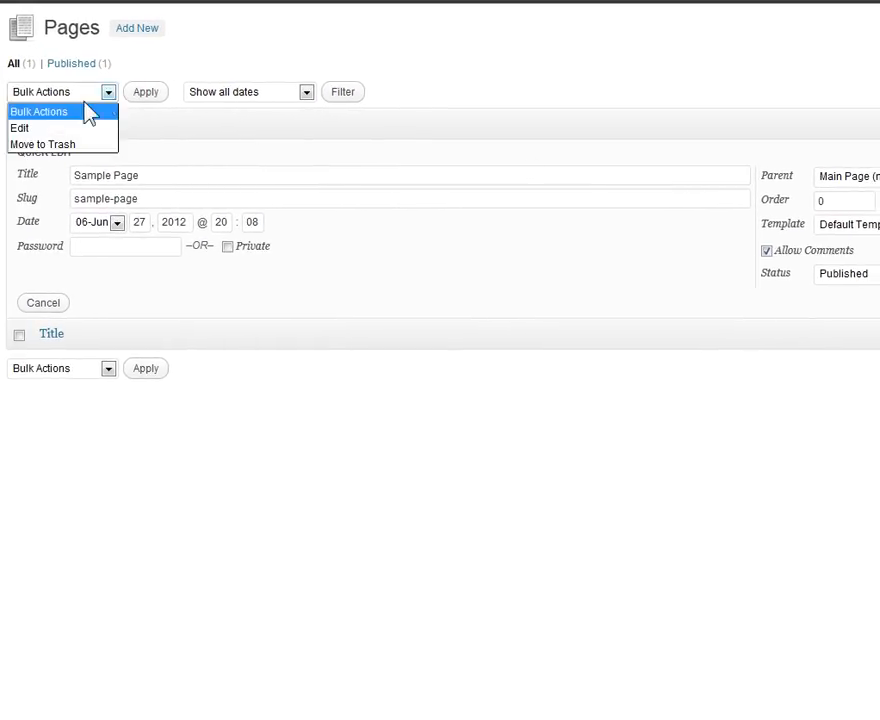
pyautogui.click(306, 181)
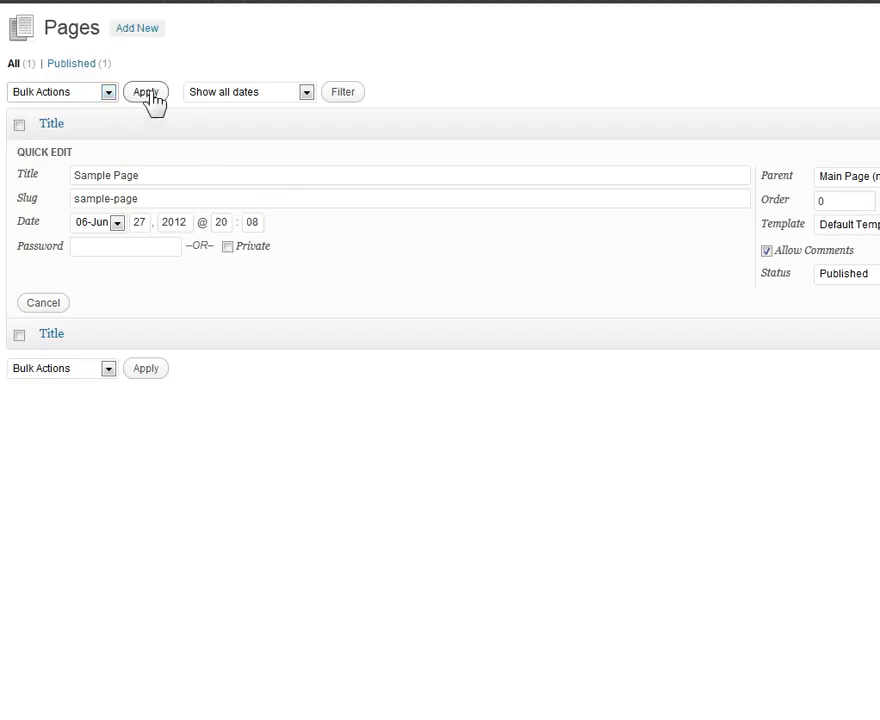
pyautogui.click(19, 125)
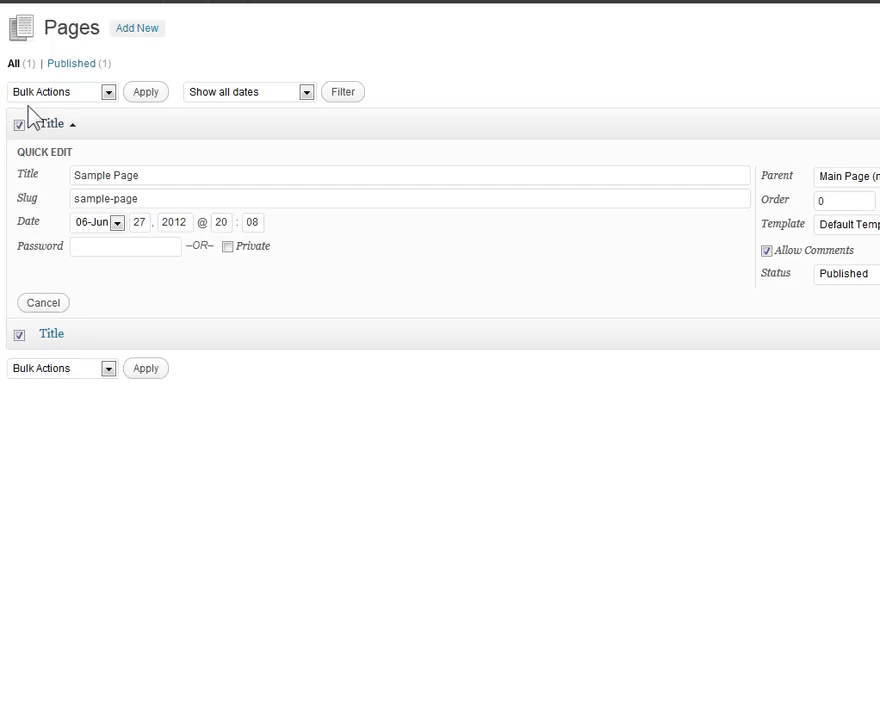
pyautogui.click(19, 125)
# Enter Home as the title and home as the slug in the Quick Edit form of Sample Page
pyautogui.moveTo(165, 182); pyautogui.dragTo(43, 176)
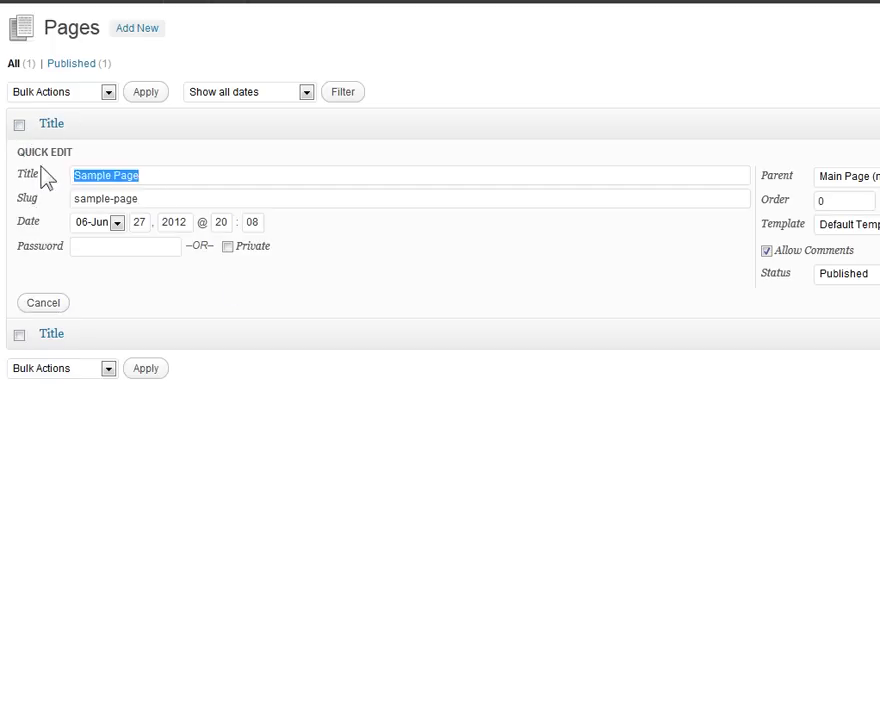
pyautogui.write('Home')
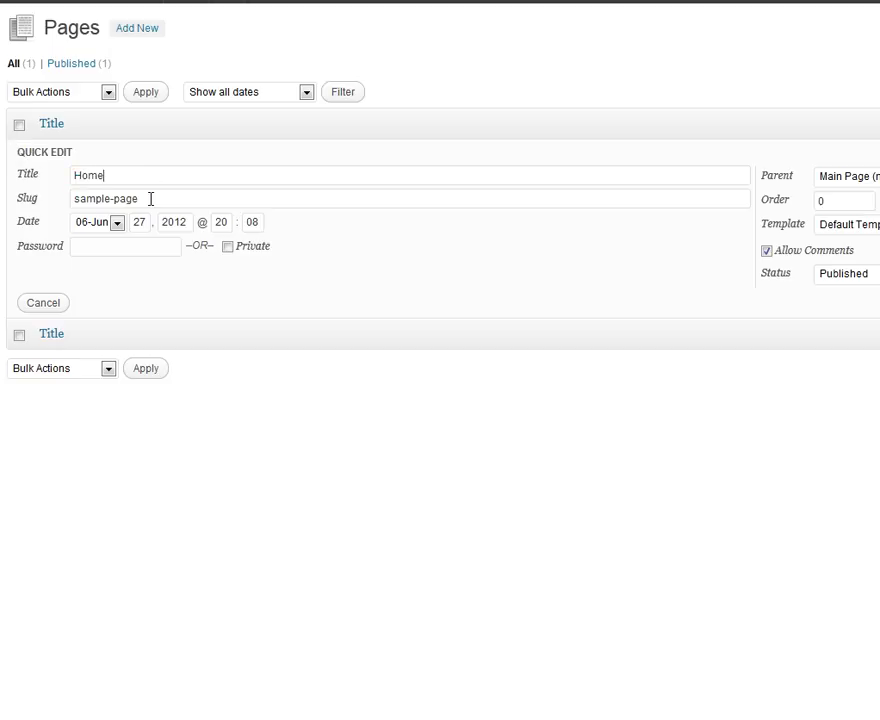
pyautogui.moveTo(152, 199); pyautogui.dragTo(3, 198)
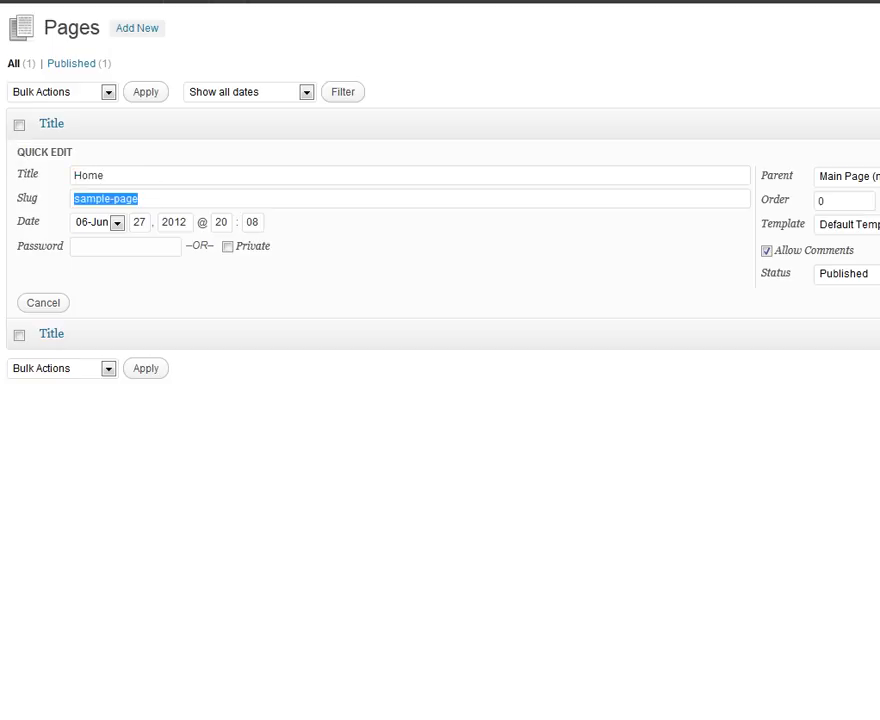
pyautogui.write('home')
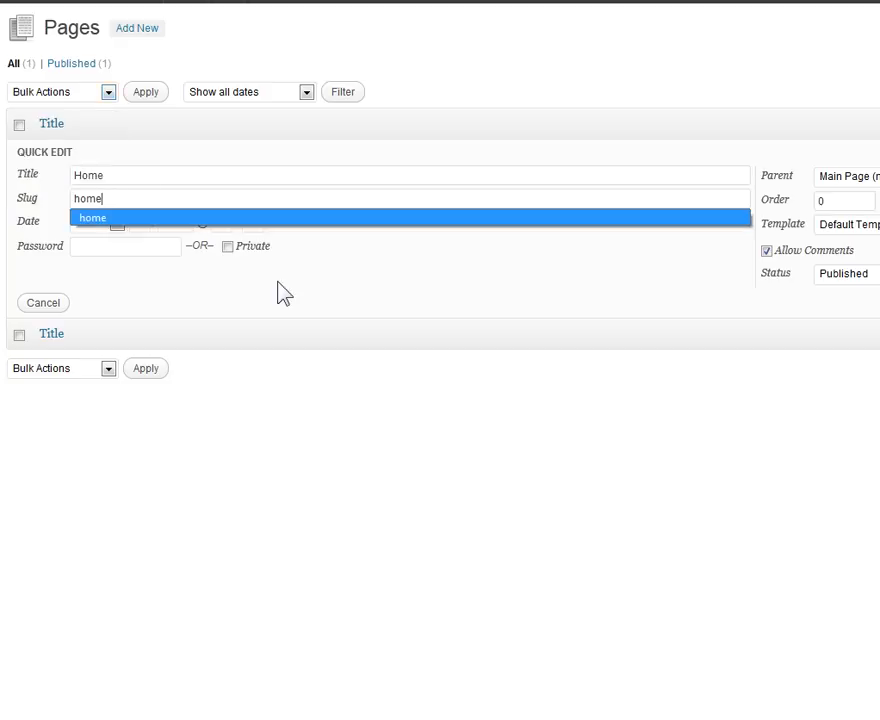
pyautogui.click(372, 288)
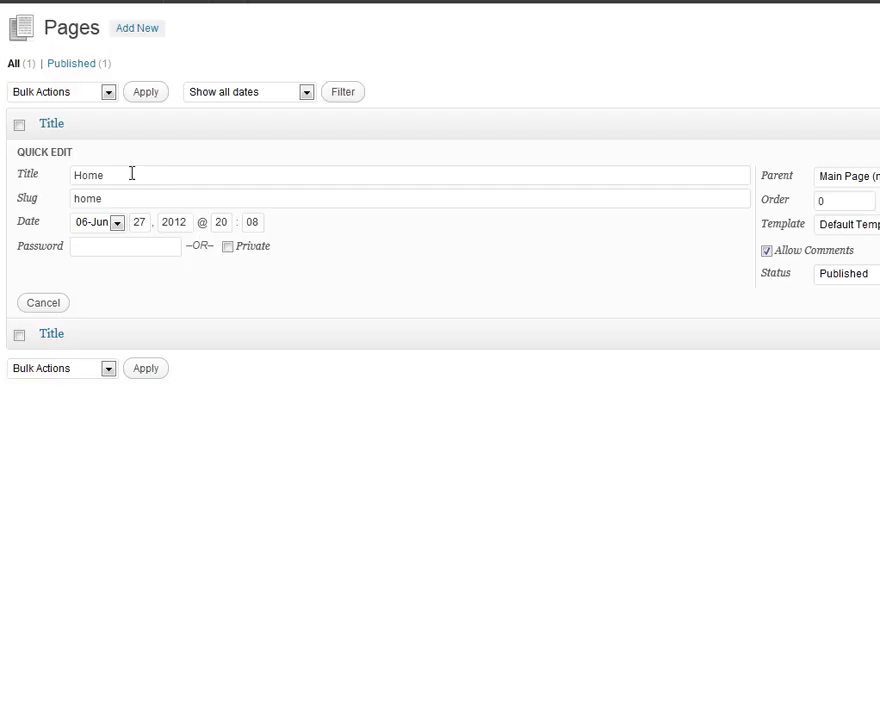
pyautogui.click(81, 249)
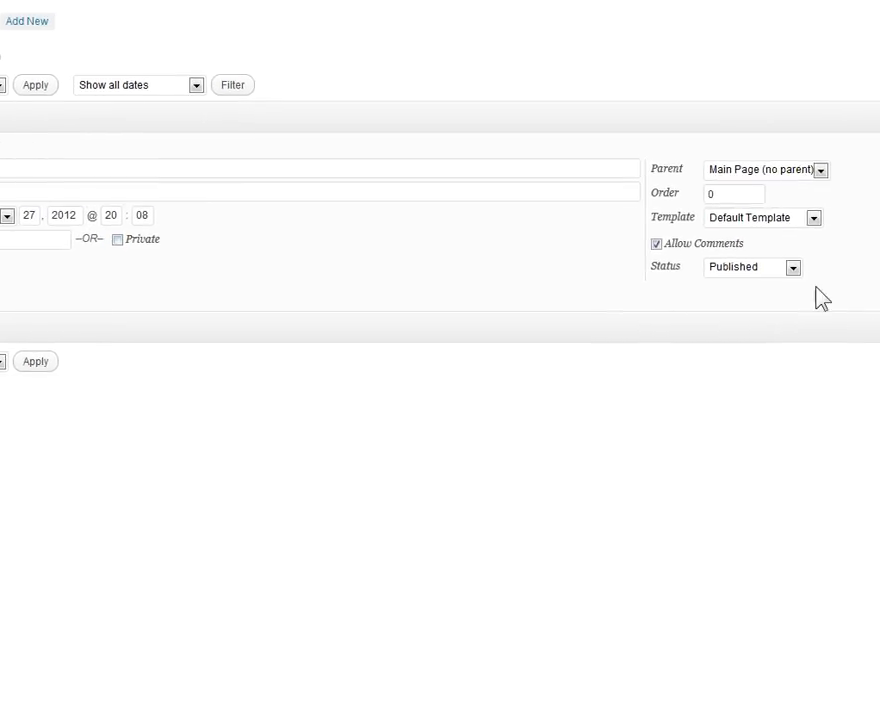
# Disallow comments in the Quick Edit form, and review the available parent and status options
pyautogui.click(784, 172)
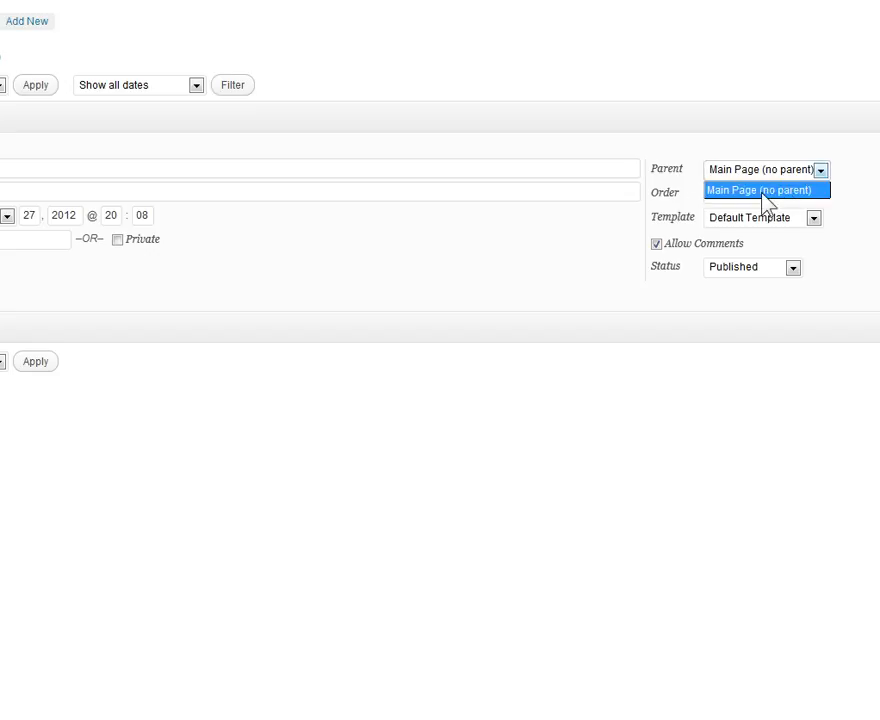
pyautogui.click(688, 204)
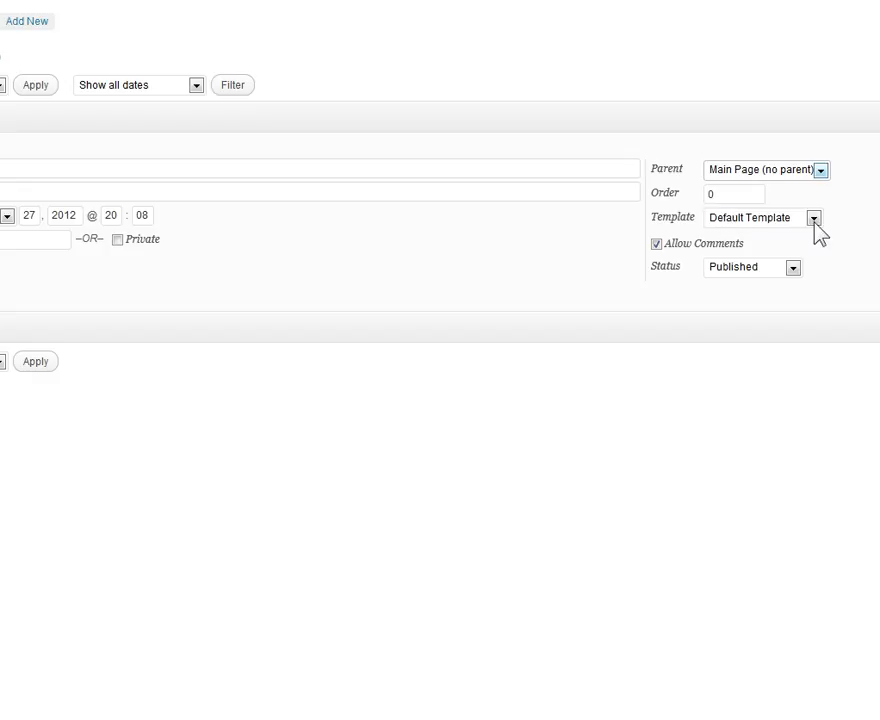
pyautogui.click(655, 246)
pyautogui.click(775, 271)
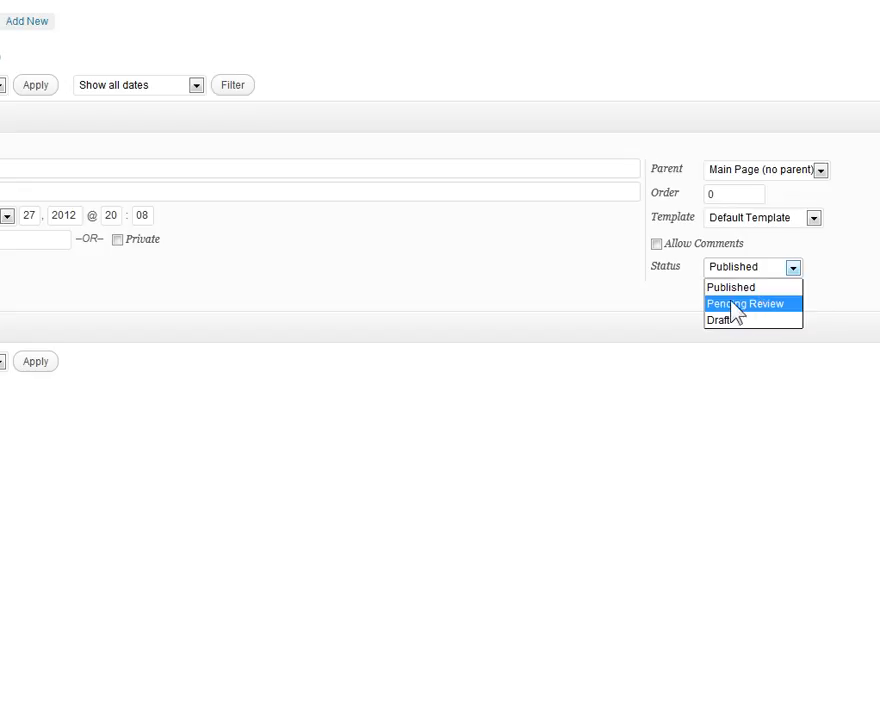
pyautogui.click(594, 290)
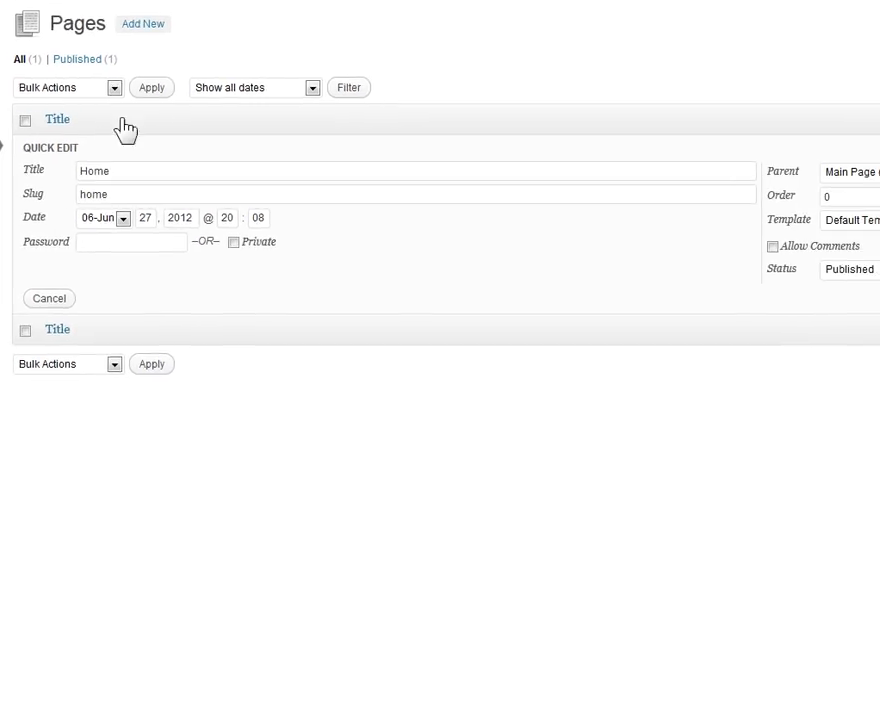
# Start a new page and title it "My New Webpage"
pyautogui.click(144, 26)
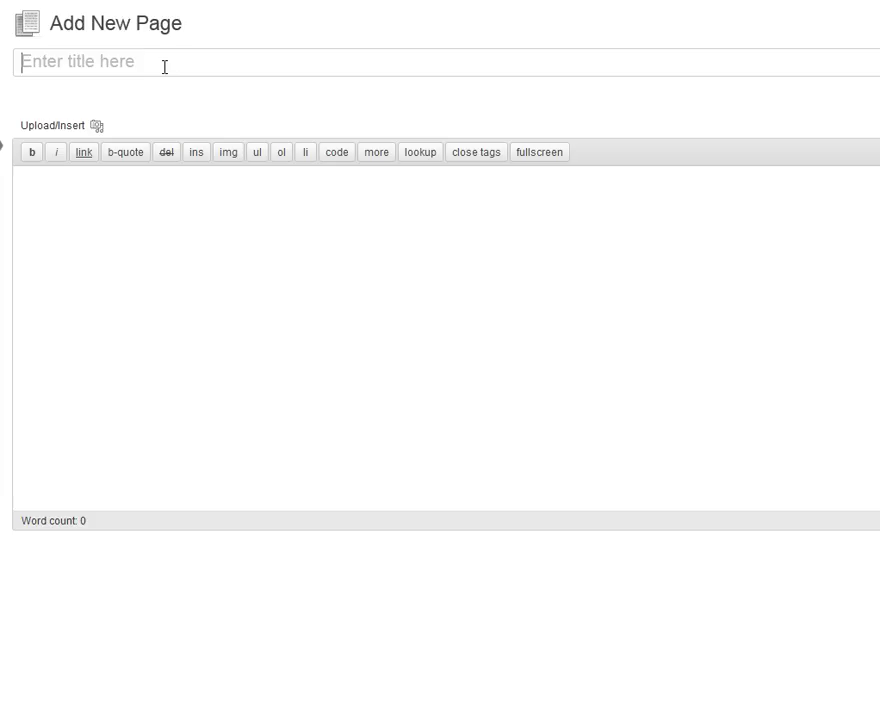
pyautogui.write('My ')
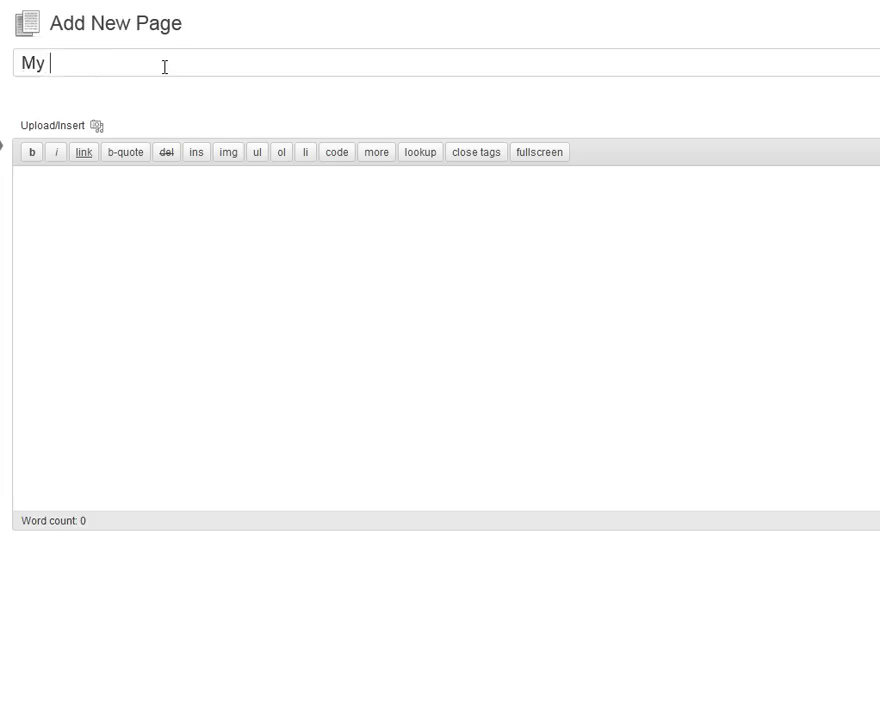
pyautogui.write('New Webpag')
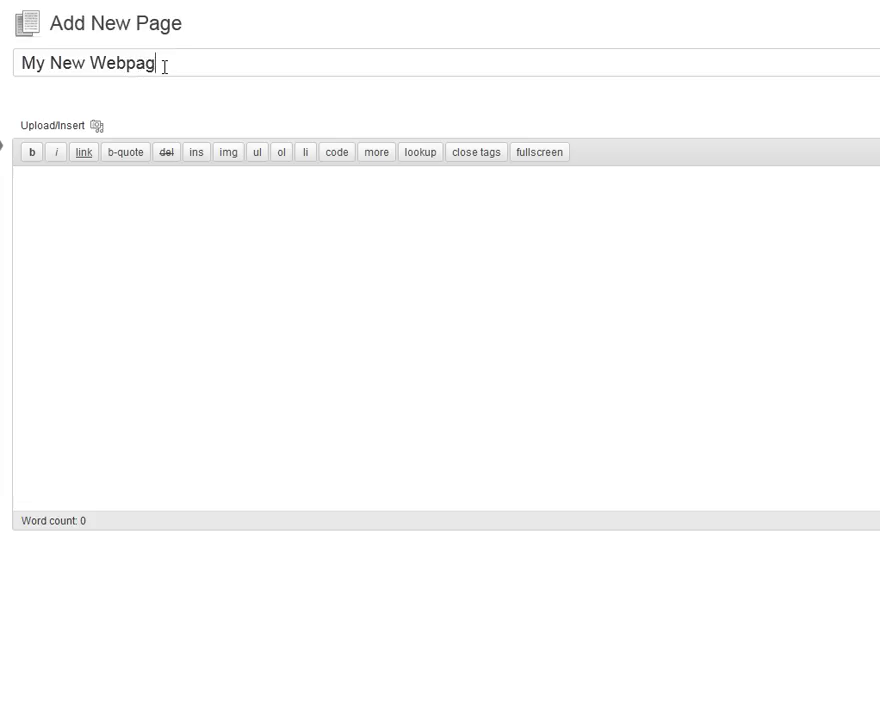
pyautogui.write('e')
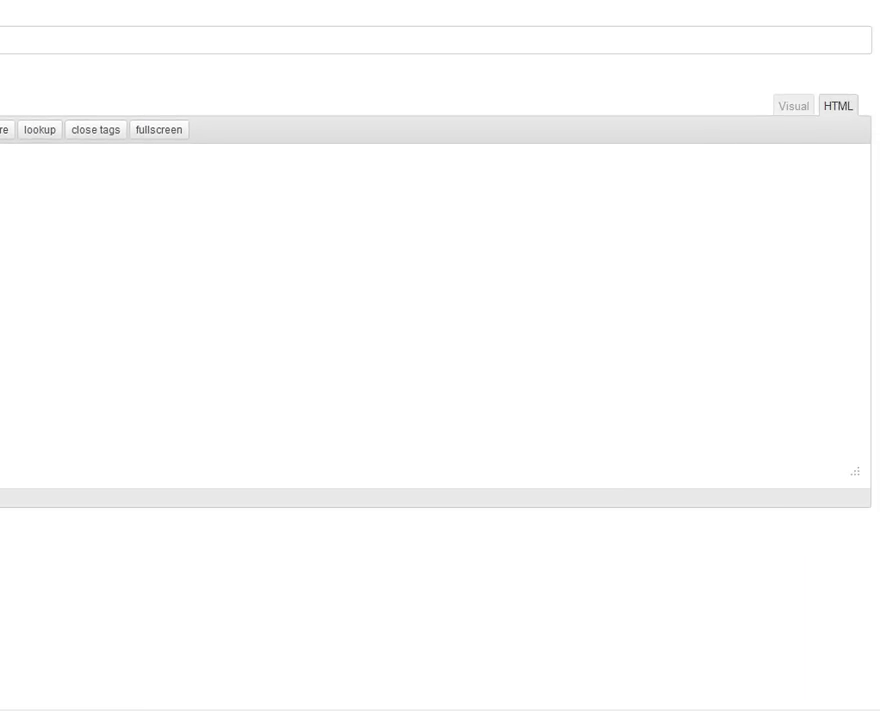
# Compare the HTML and Visual editing modes, and enter "some text" as the page body in Visual mode
pyautogui.click(815, 101)
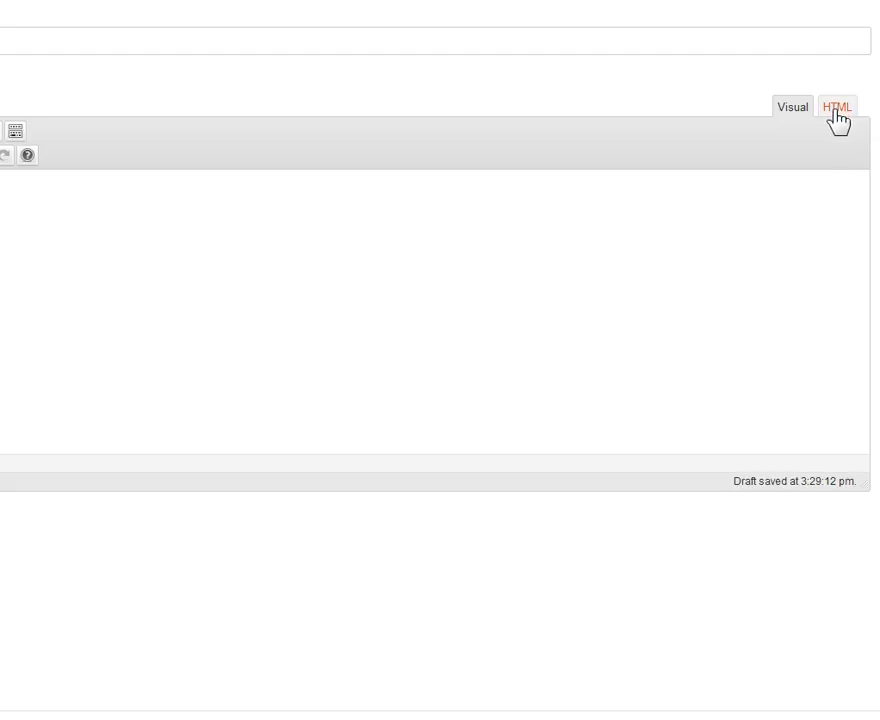
pyautogui.click(835, 110)
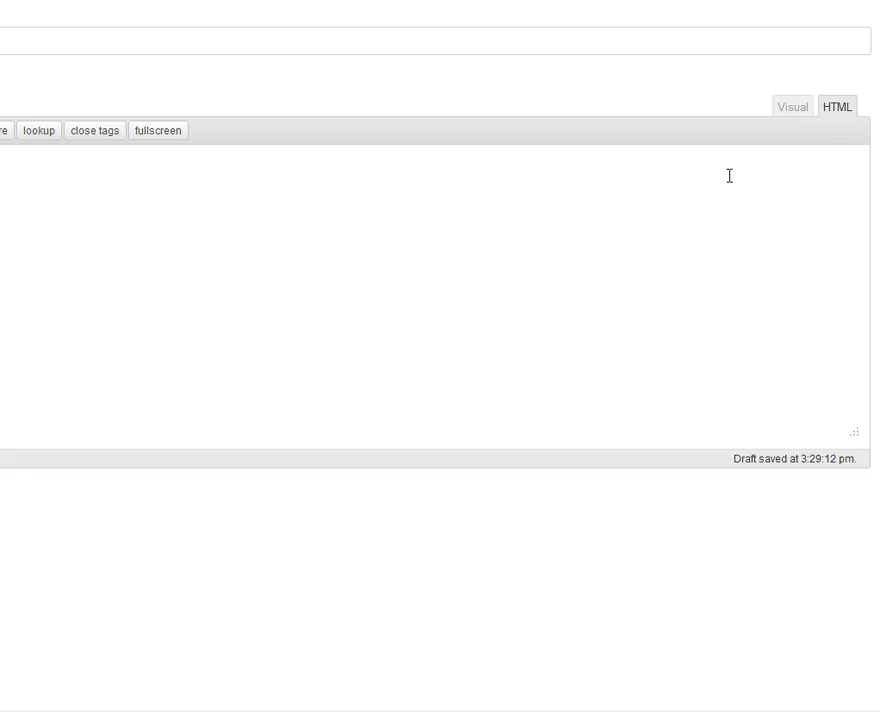
pyautogui.click(793, 112)
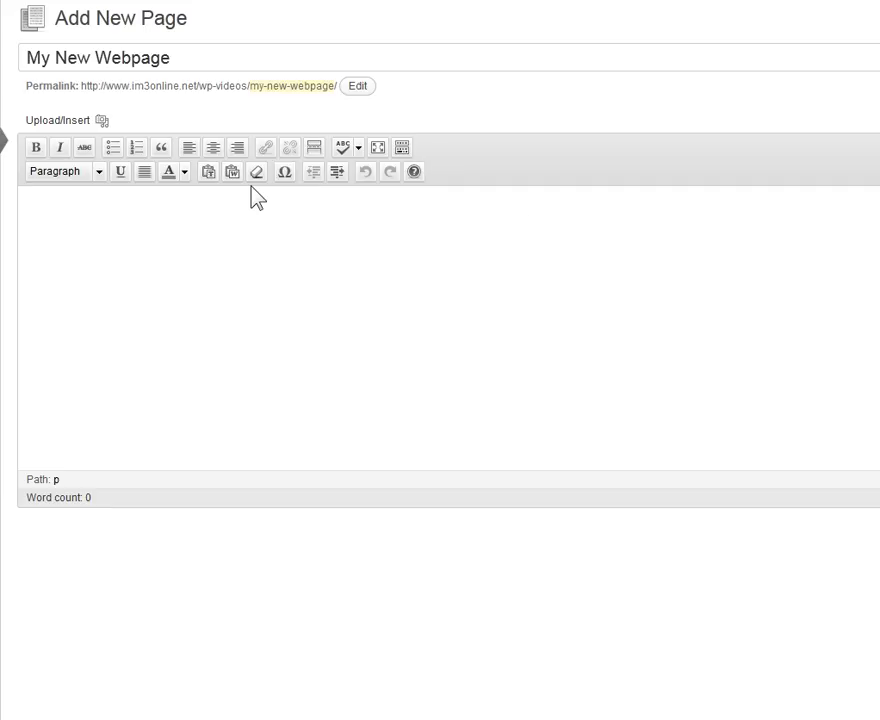
pyautogui.write('some text')
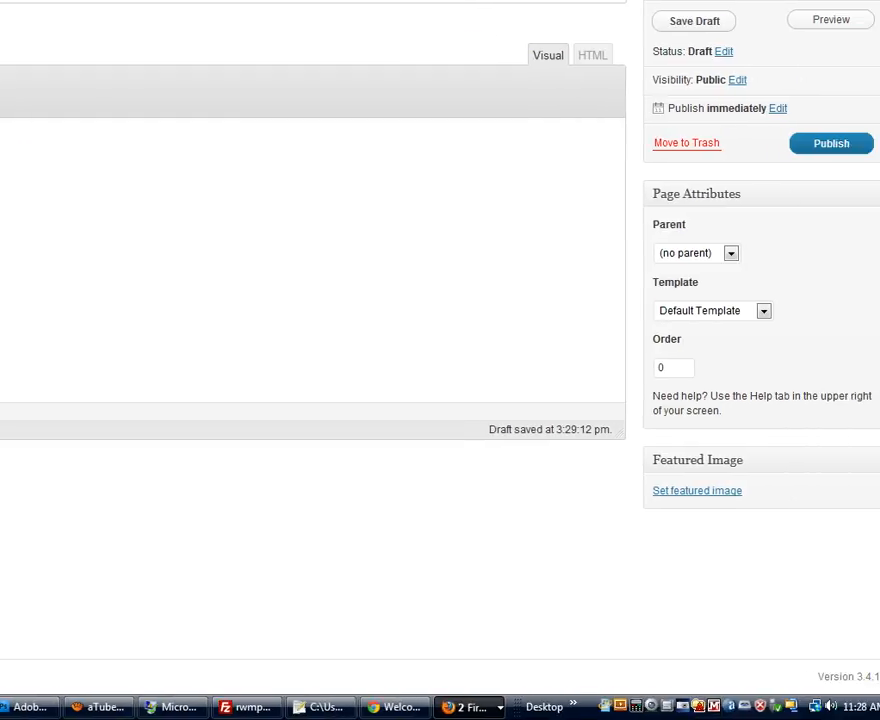
# Review the template and parent options, and publish the page with Default Template and no parent
pyautogui.click(765, 313)
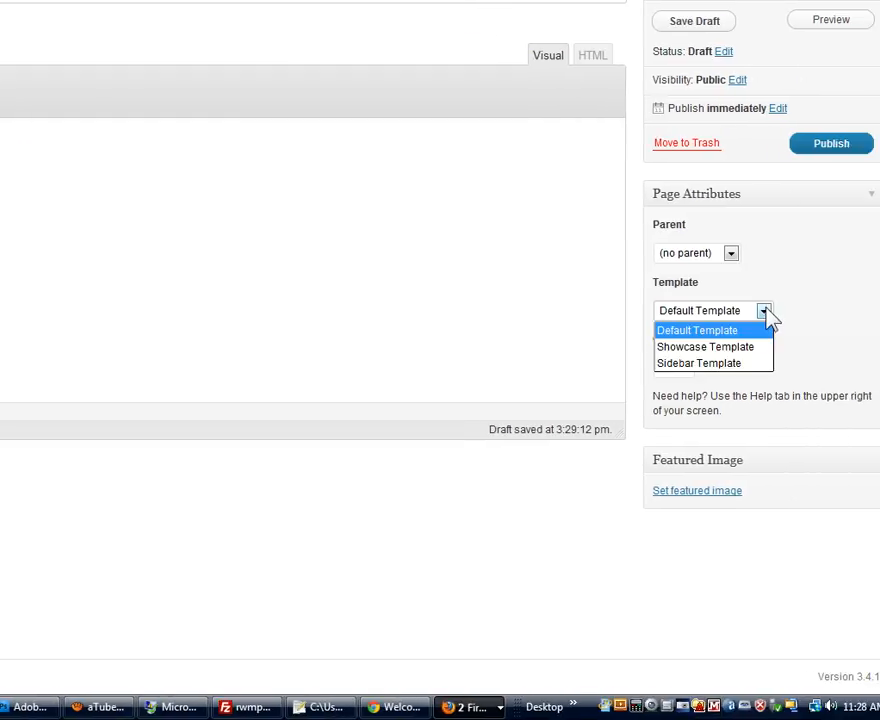
pyautogui.click(765, 313)
pyautogui.click(731, 254)
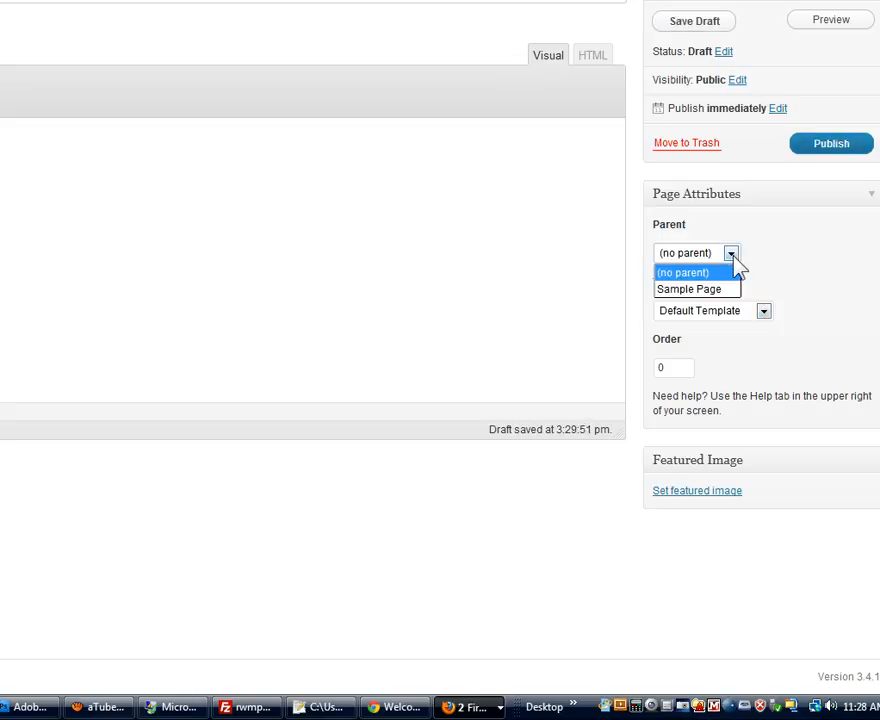
pyautogui.click(733, 255)
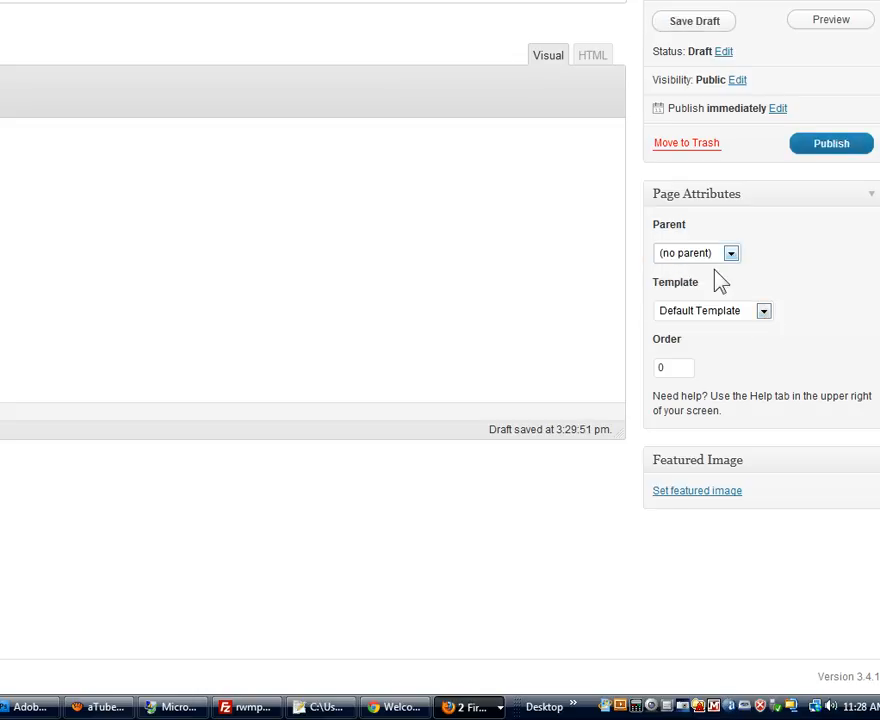
pyautogui.click(831, 150)
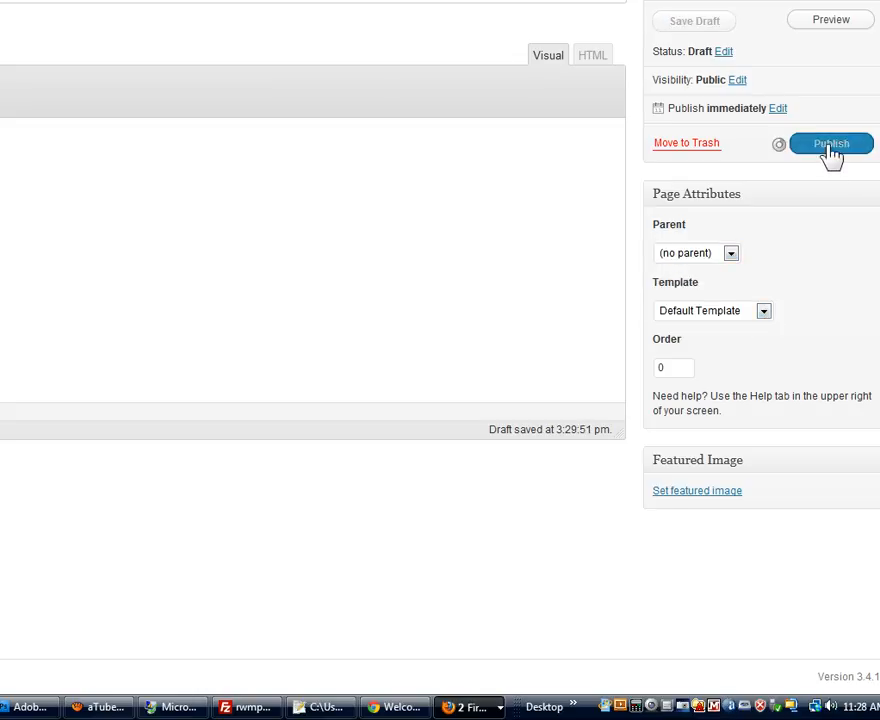